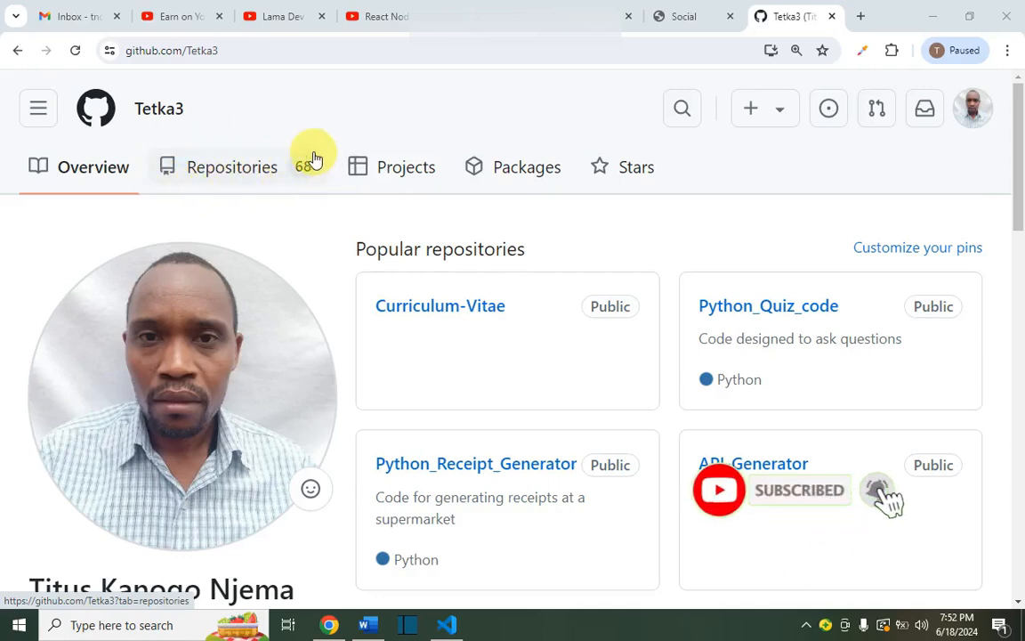
# Open the account's own repositories list and look through the repositories in it.
pyautogui.click(977, 110)
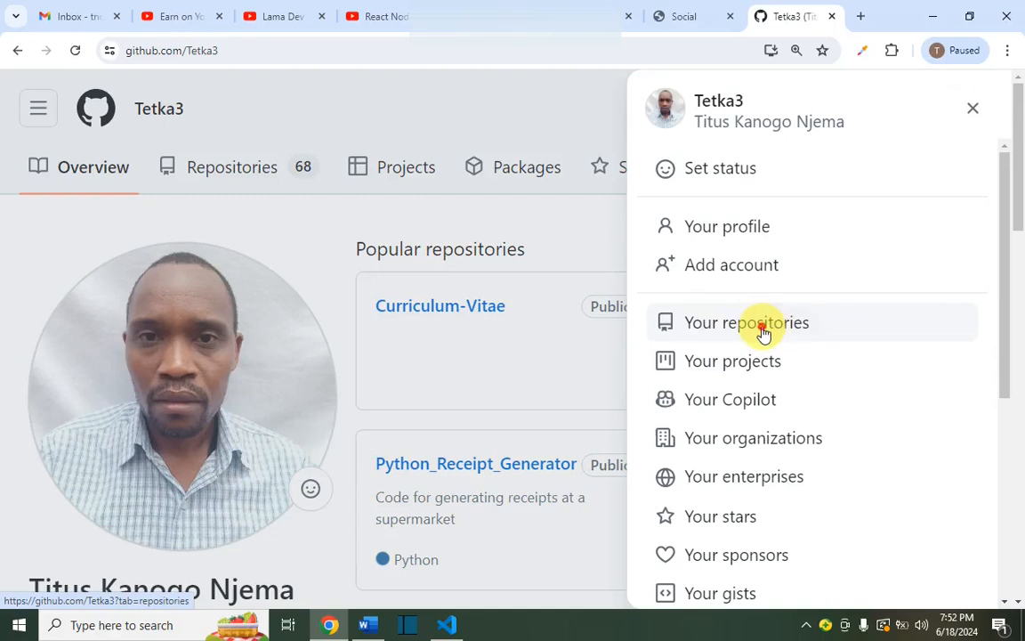
pyautogui.click(763, 333)
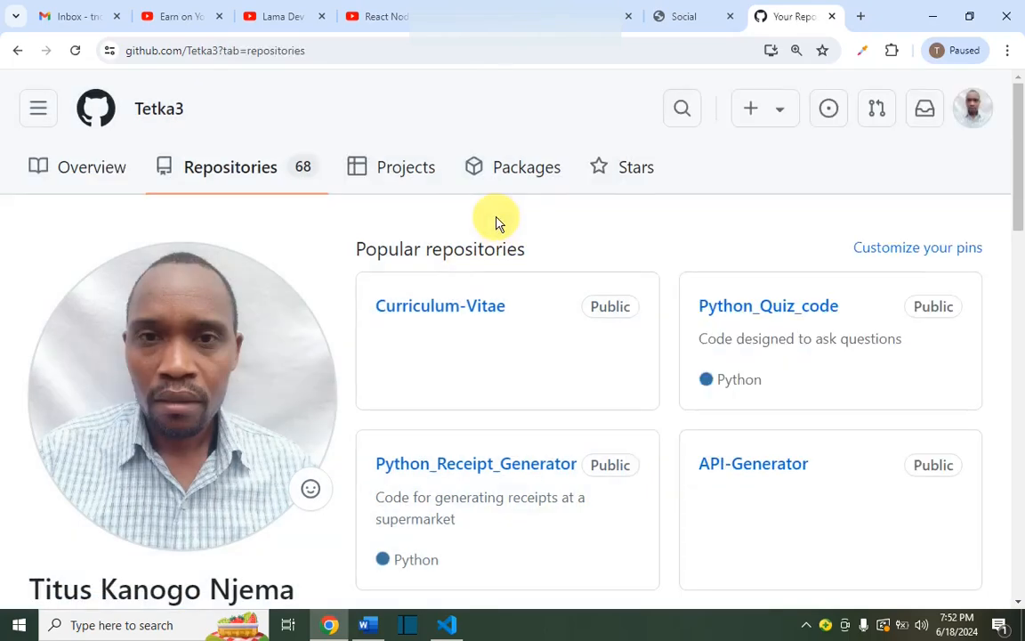
pyautogui.scroll(-10, 567, 299)
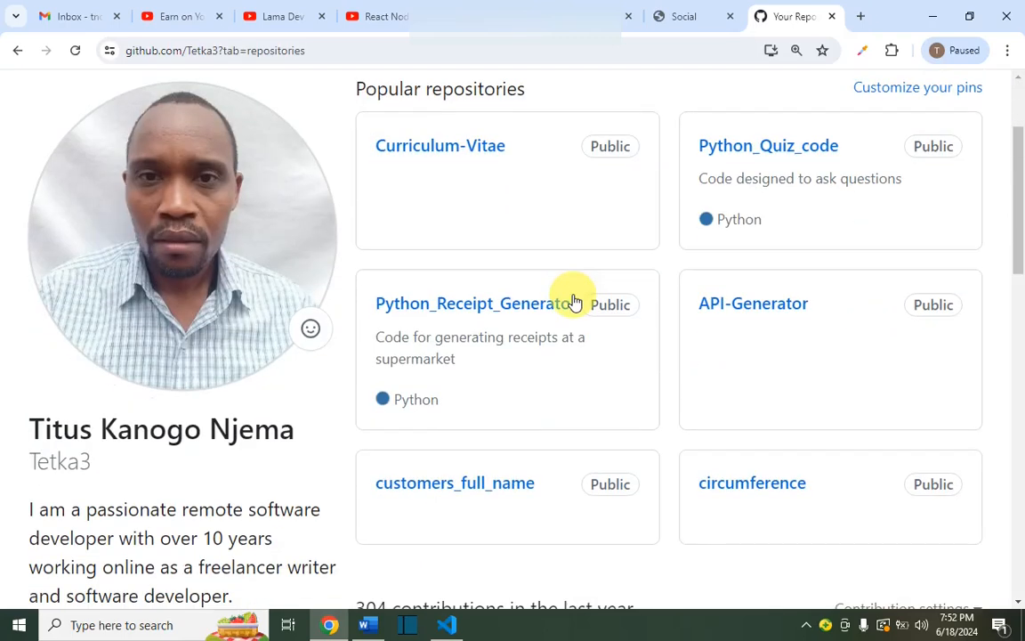
pyautogui.scroll(3, 548, 264)
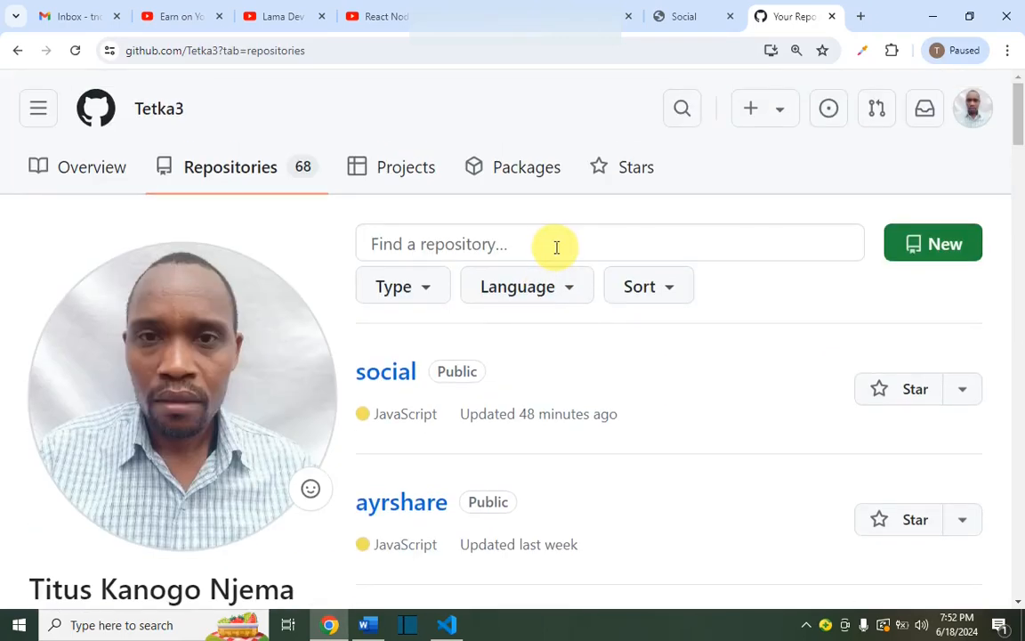
pyautogui.scroll(-1, 556, 248)
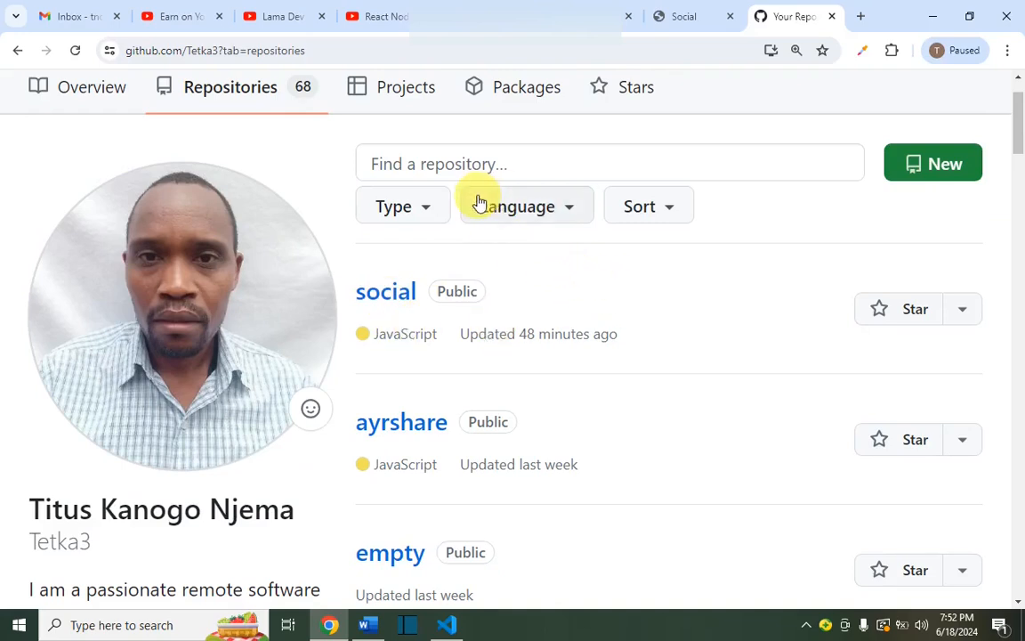
pyautogui.scroll(-1, 682, 255)
pyautogui.scroll(2, 507, 225)
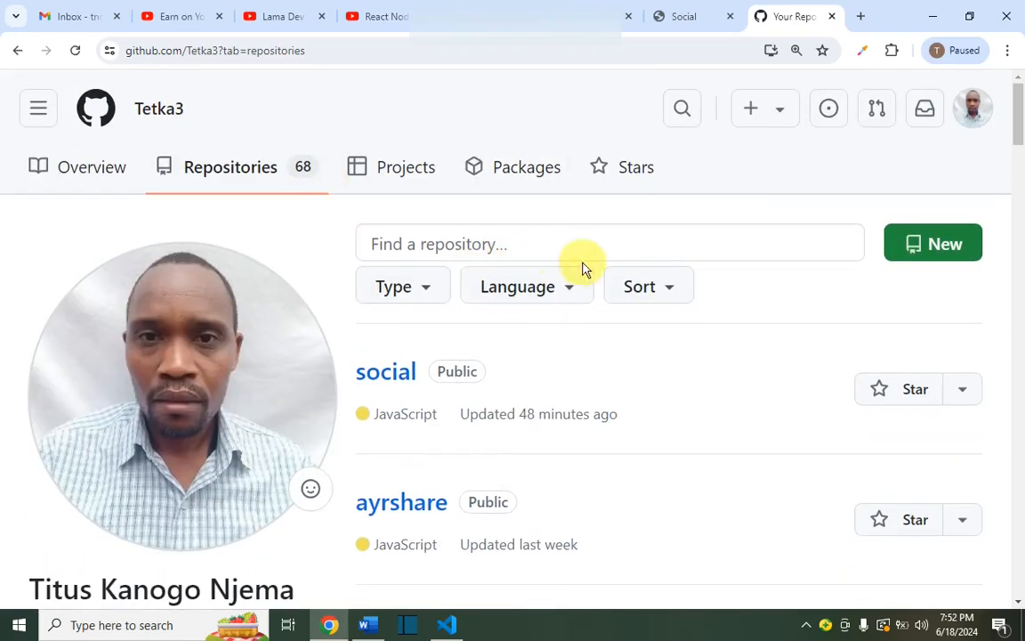
pyautogui.scroll(-8, 606, 273)
pyautogui.scroll(-4, 608, 280)
pyautogui.scroll(8, 586, 280)
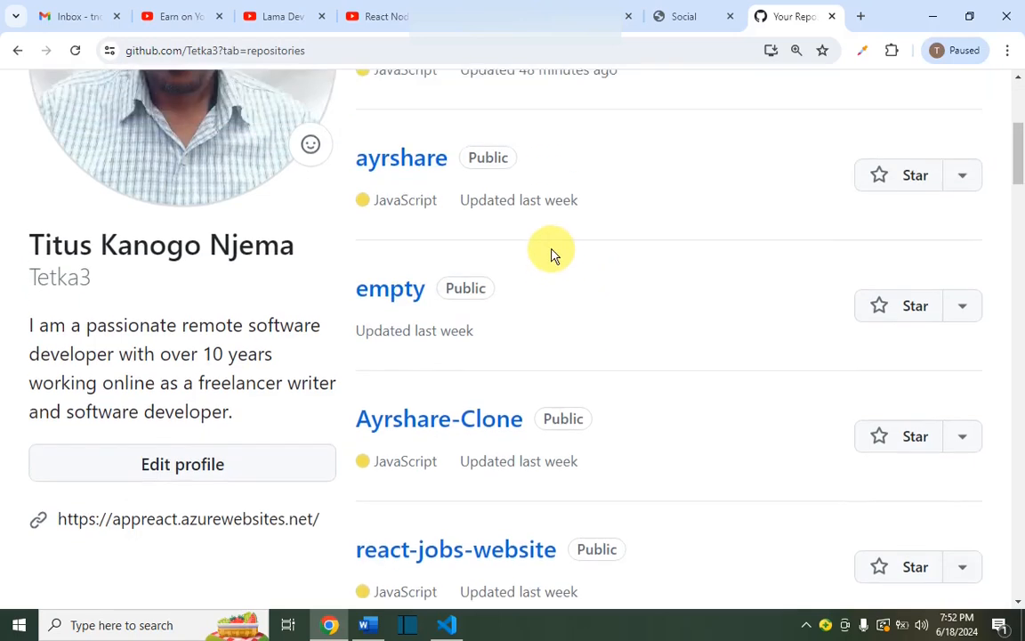
pyautogui.scroll(3, 551, 256)
# Search the repositories list for "cvv" and open the CVV repository.
pyautogui.click(466, 165)
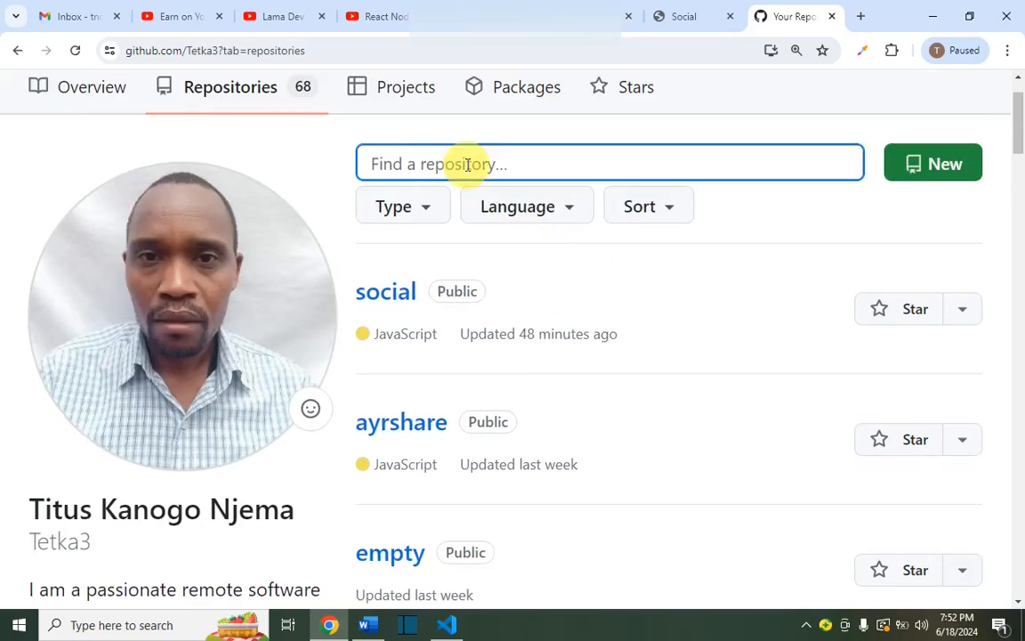
pyautogui.write('cv')
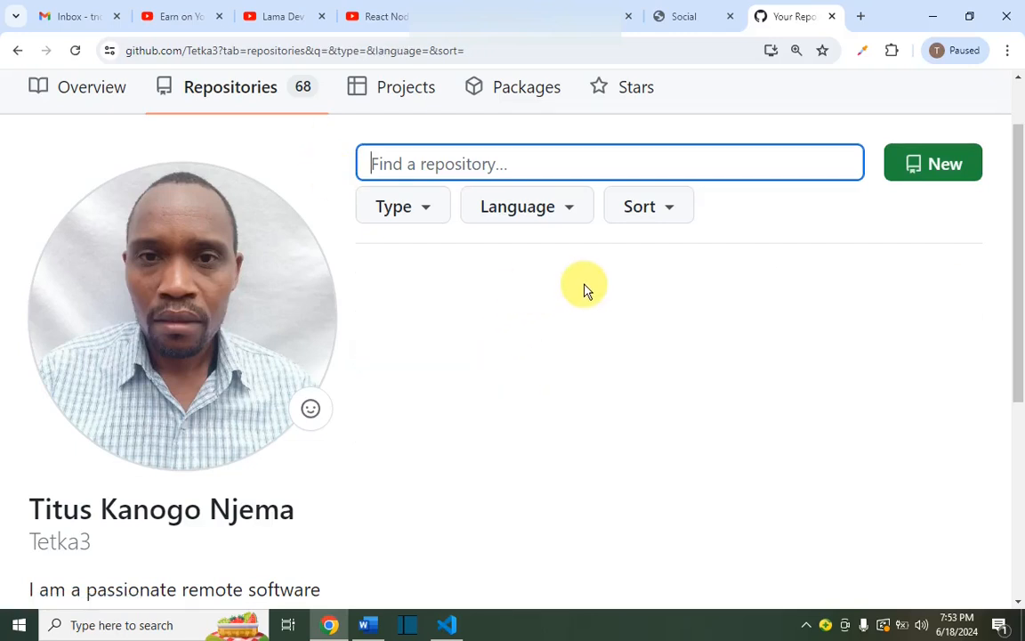
pyautogui.scroll(-4, 608, 316)
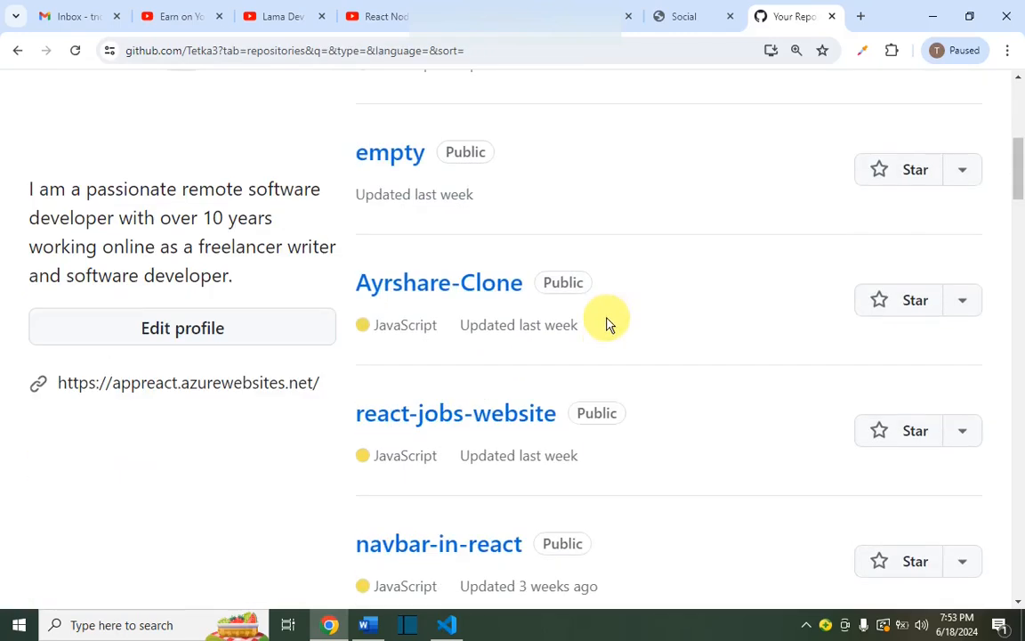
pyautogui.scroll(5, 608, 323)
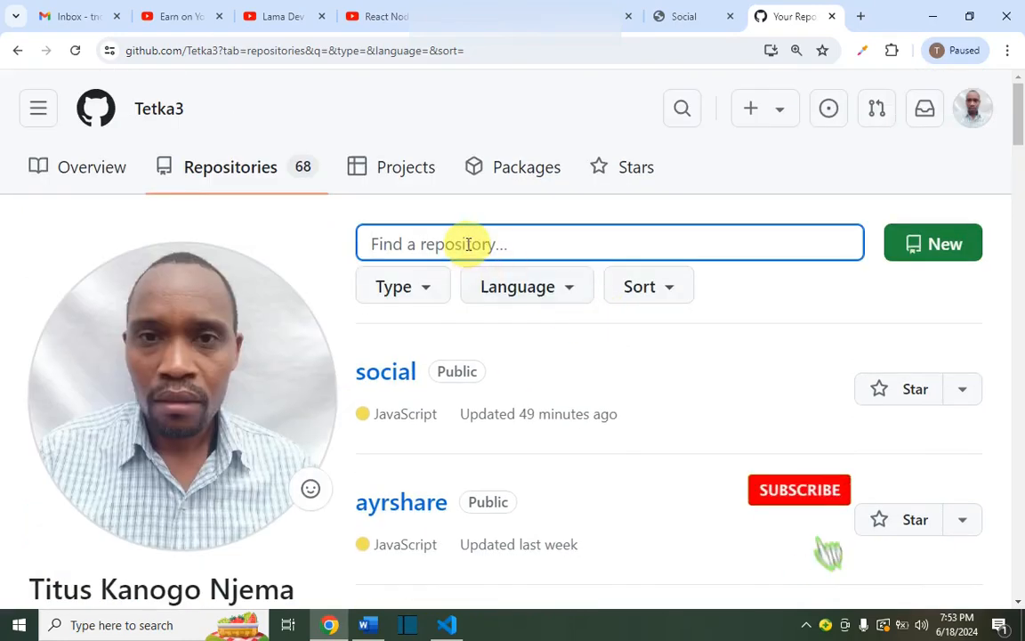
pyautogui.write('c')
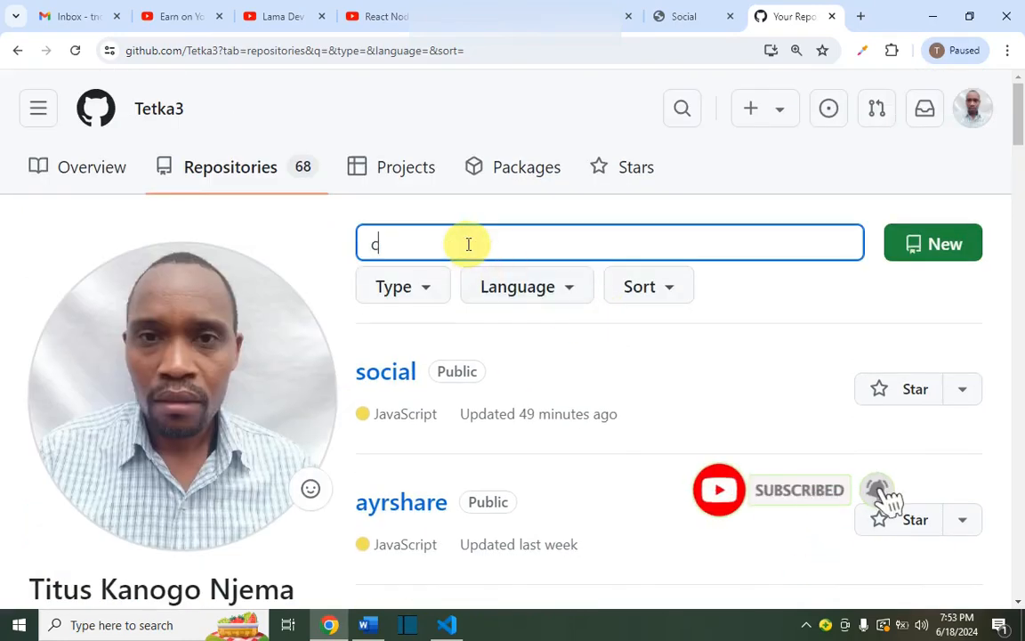
pyautogui.write('vv')
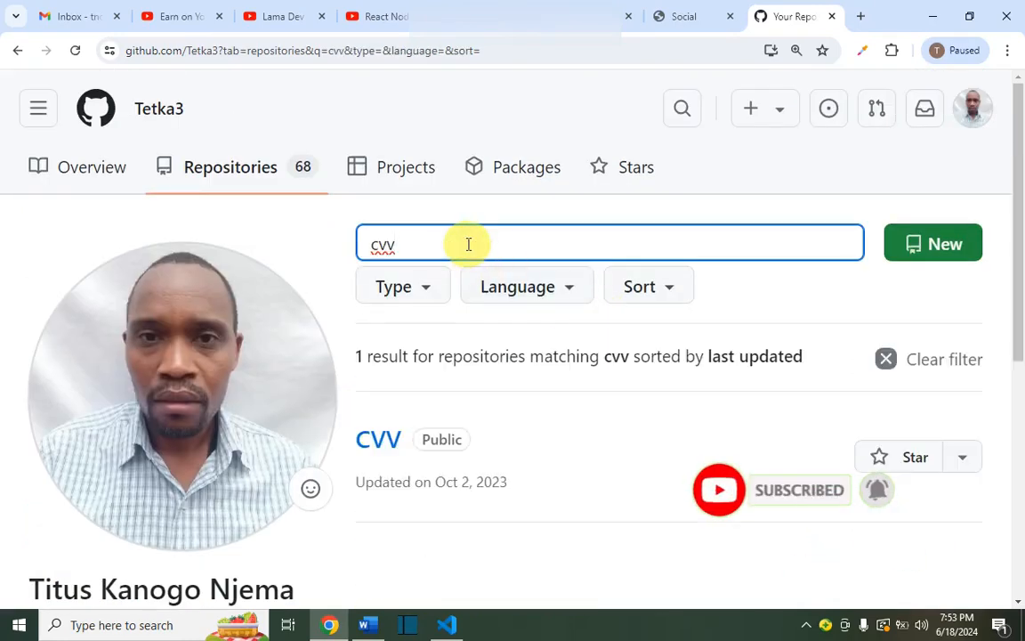
pyautogui.click(385, 450)
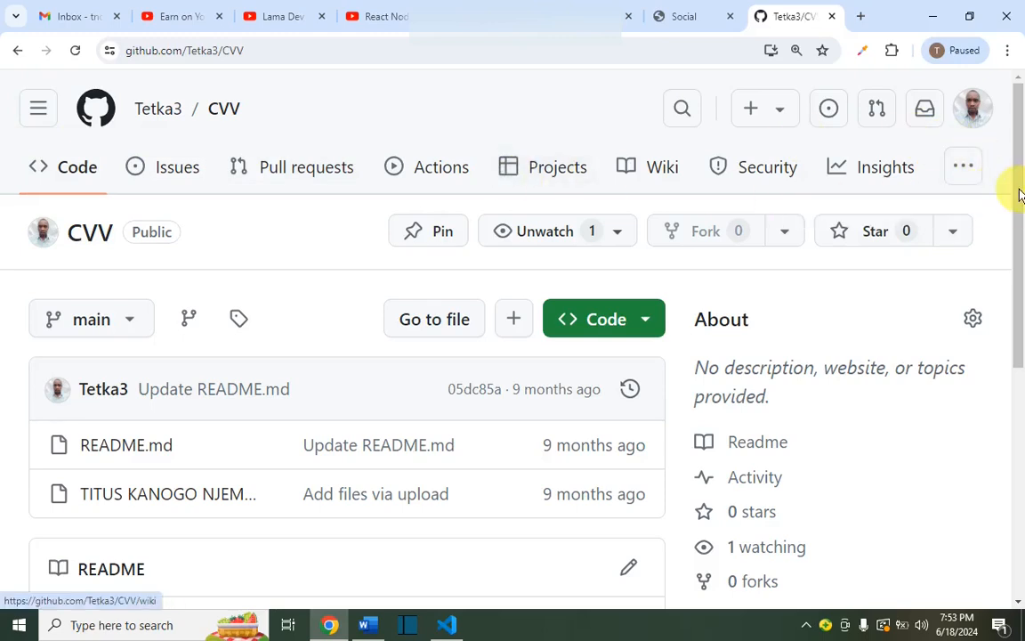
# Open the CVV repository's settings and go to the Danger Zone section of the general settings.
pyautogui.click(966, 173)
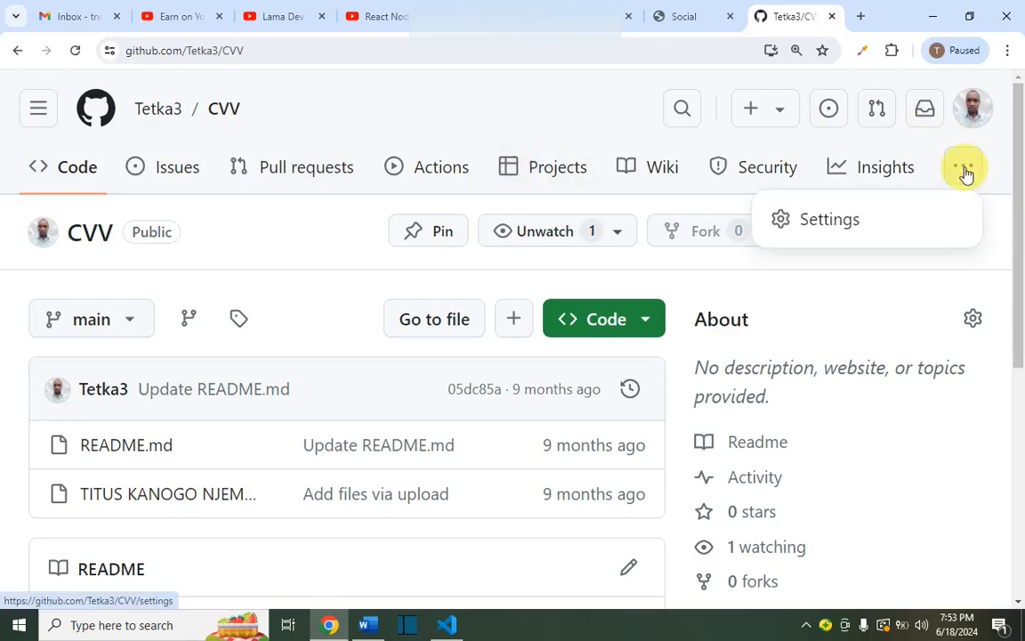
pyautogui.click(830, 220)
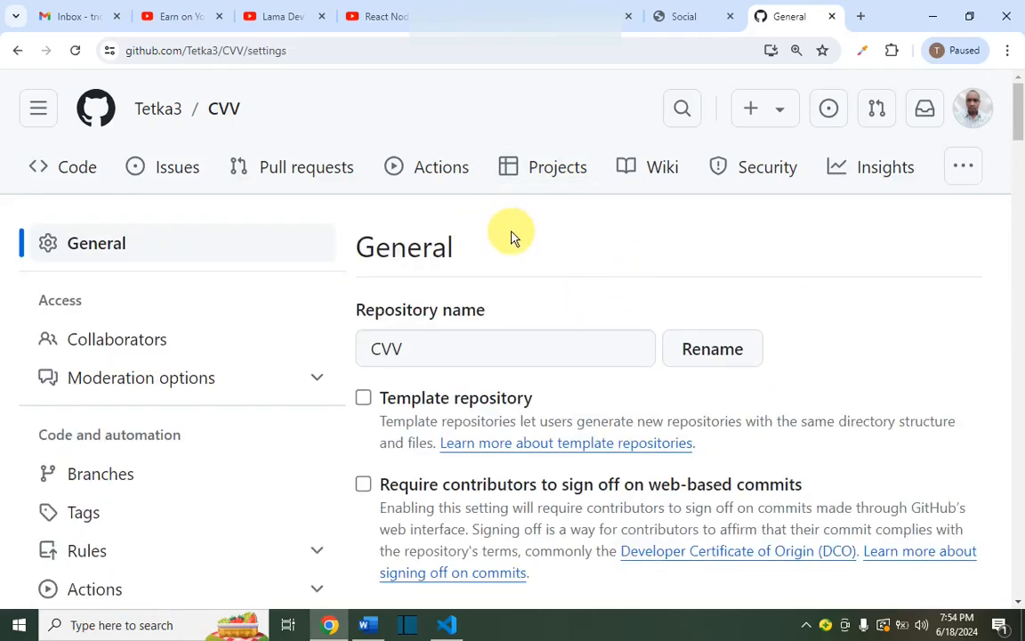
pyautogui.scroll(-5, 534, 240)
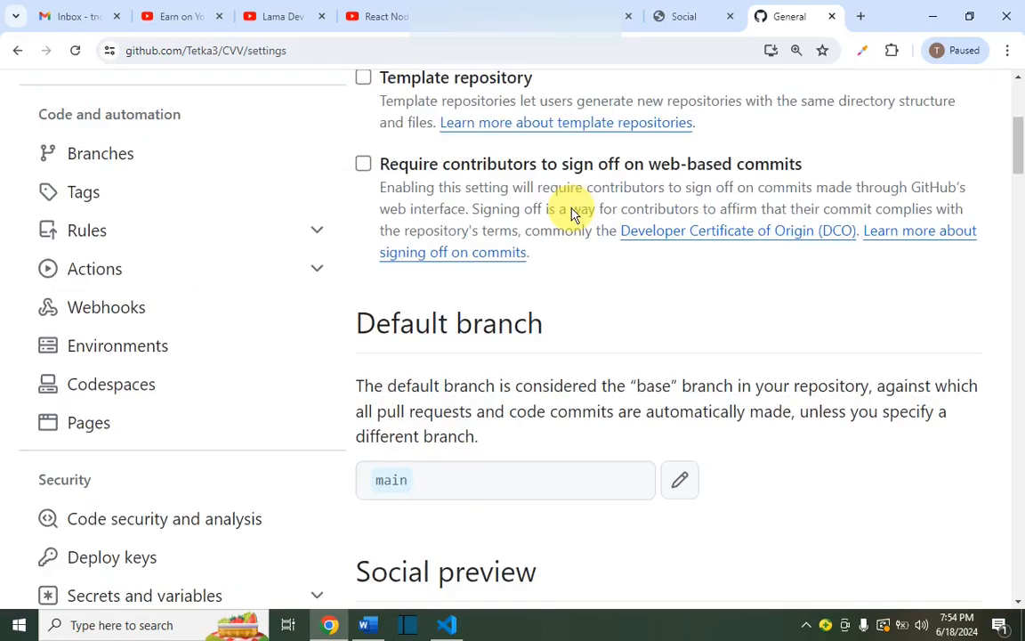
pyautogui.scroll(3, 583, 230)
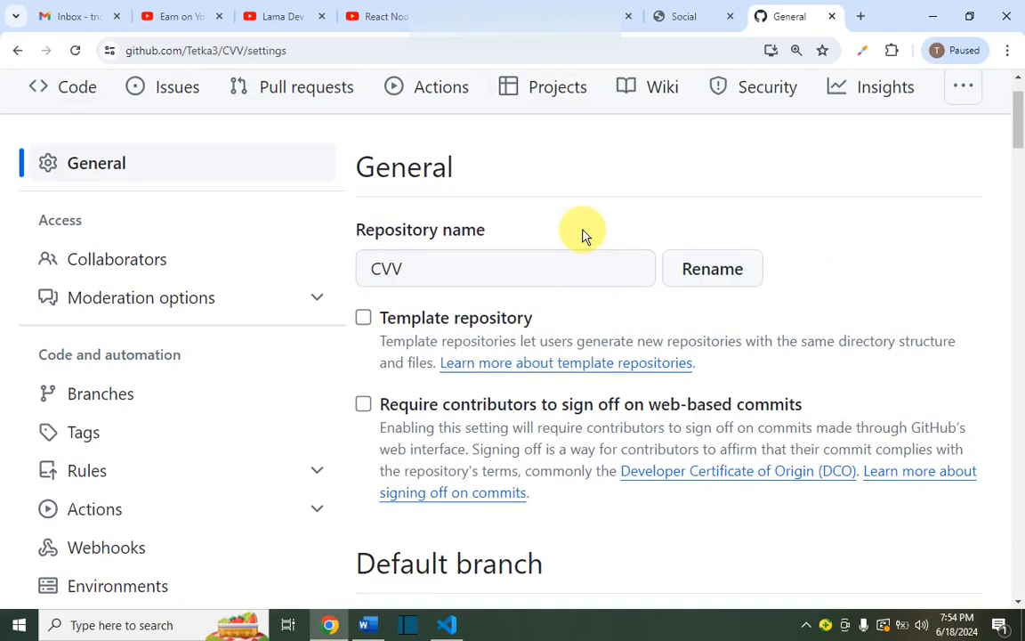
pyautogui.scroll(-5, 583, 234)
pyautogui.scroll(-8, 586, 225)
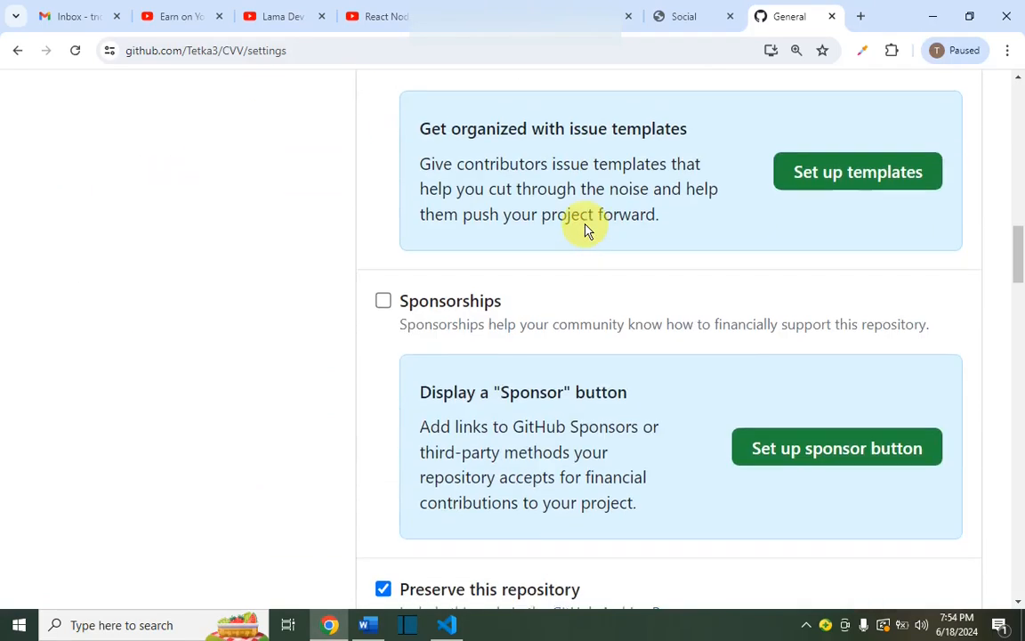
pyautogui.scroll(-7, 586, 227)
pyautogui.scroll(-10, 585, 224)
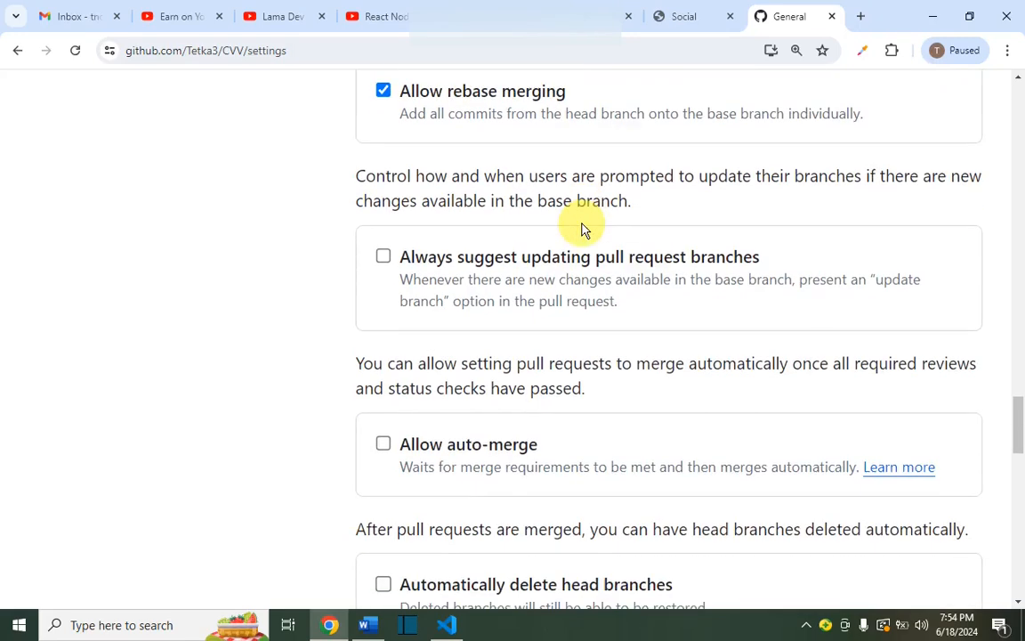
pyautogui.scroll(-9, 583, 229)
pyautogui.scroll(-2, 581, 229)
pyautogui.scroll(1, 499, 228)
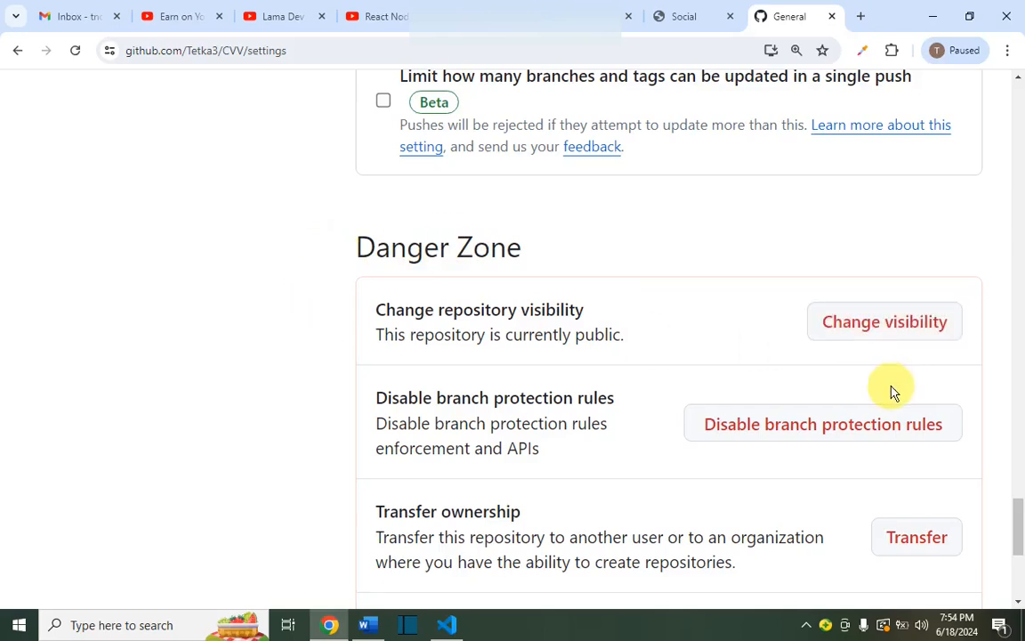
# Review the Danger Zone options, including the choices for changing the repository's visibility.
pyautogui.click(860, 335)
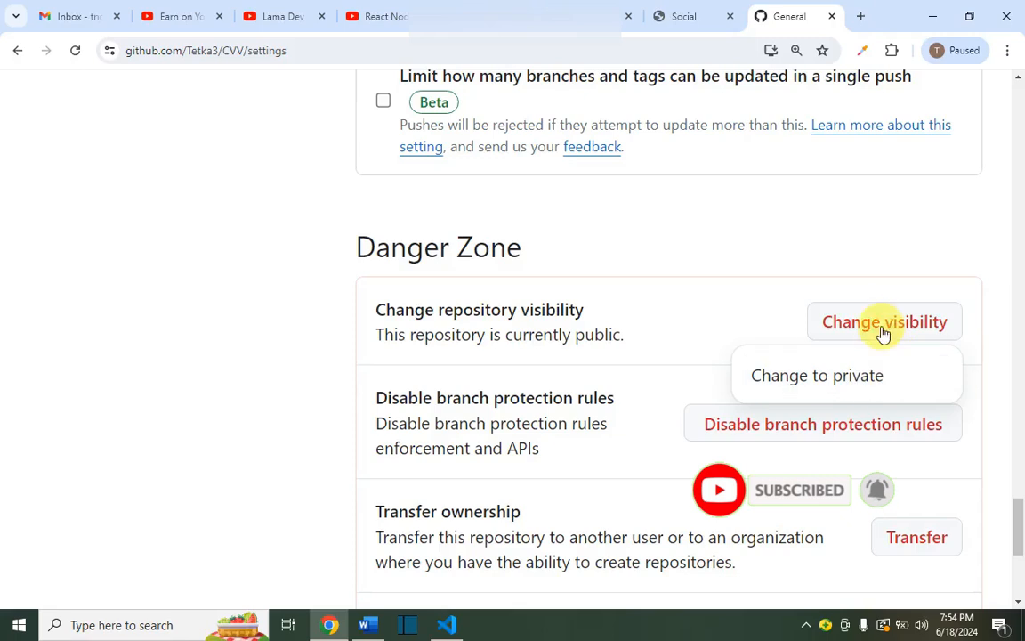
pyautogui.click(759, 333)
pyautogui.scroll(-1, 762, 325)
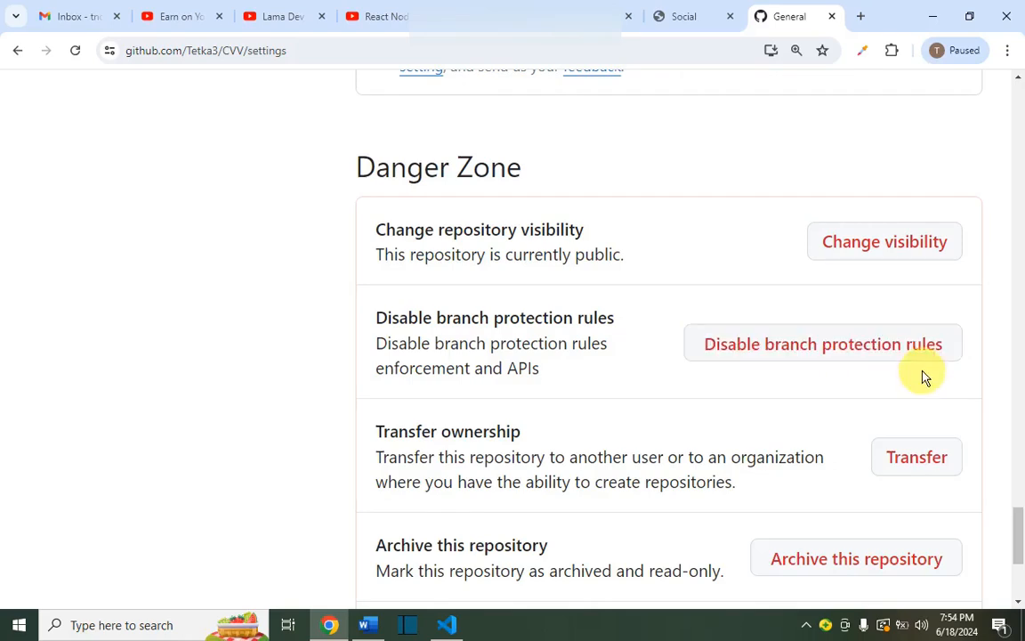
pyautogui.scroll(-3, 823, 385)
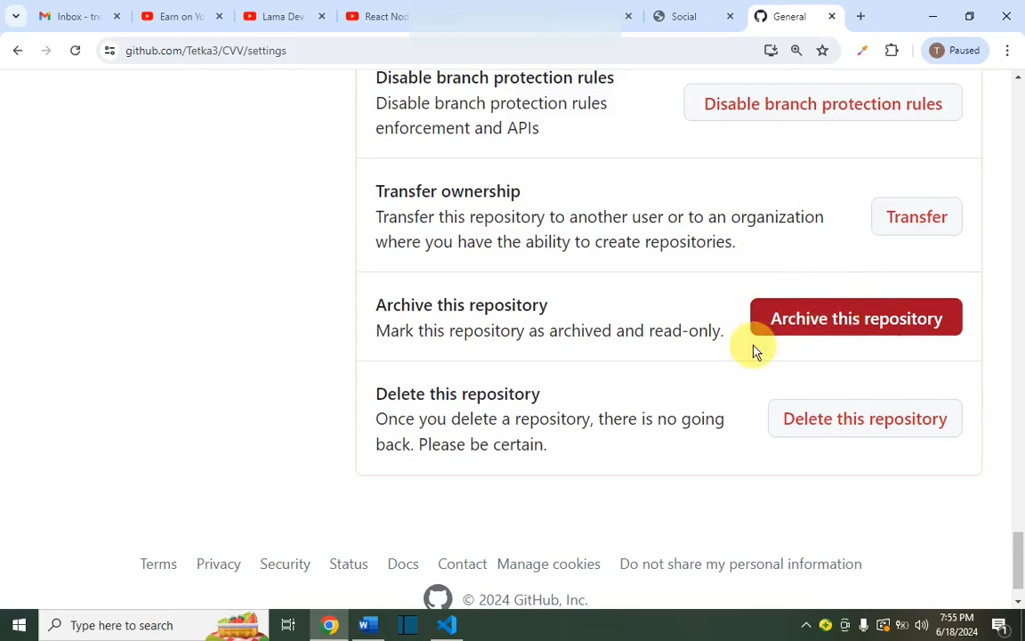
pyautogui.scroll(-1, 686, 331)
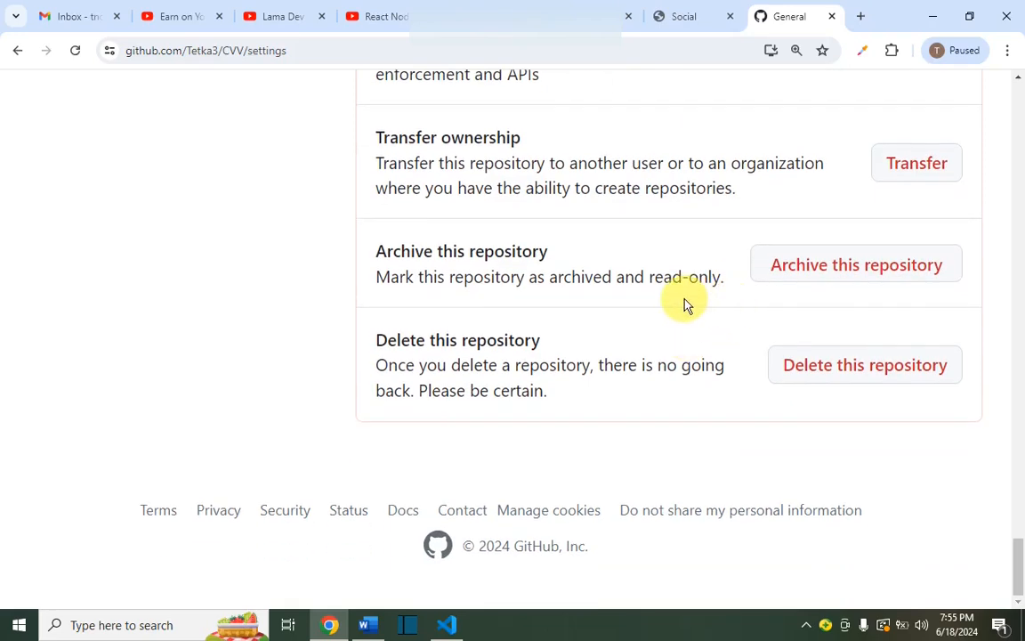
# Start deleting the CVV repository, read the described effects and acknowledge them.
pyautogui.click(792, 366)
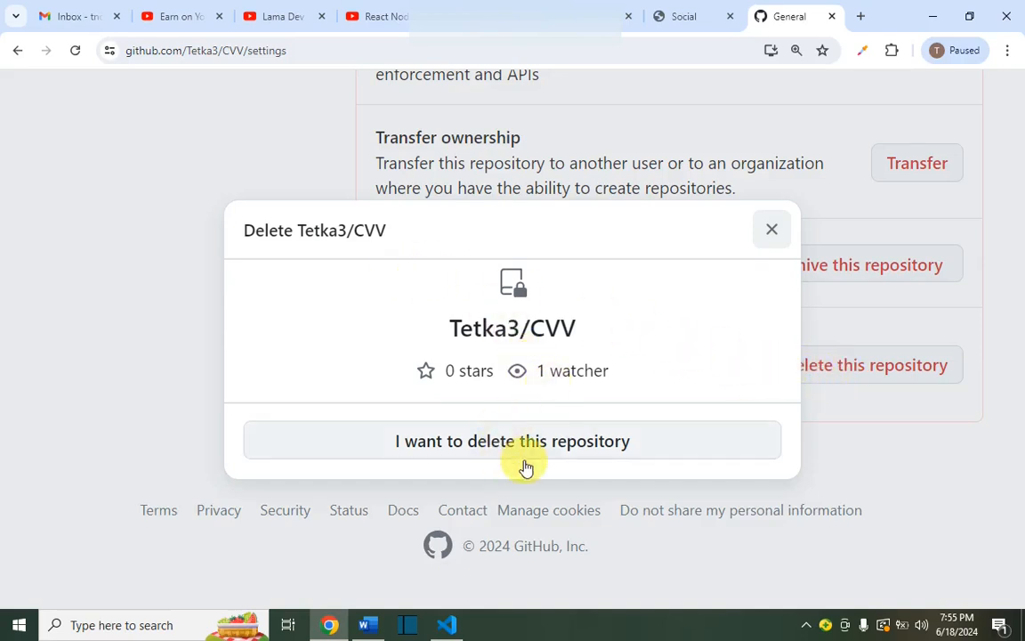
pyautogui.click(440, 440)
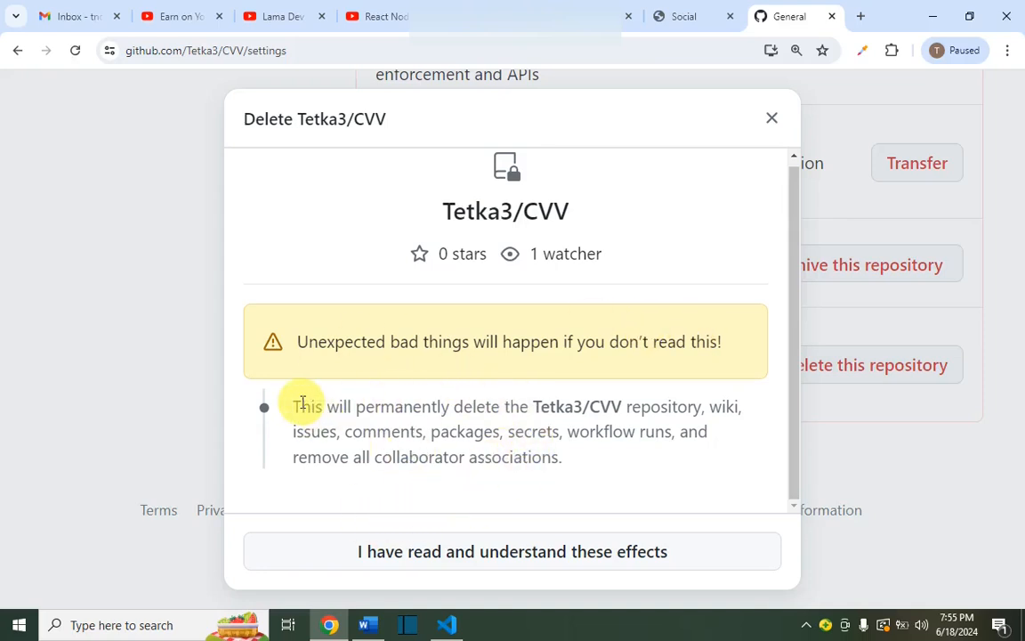
pyautogui.moveTo(299, 405); pyautogui.dragTo(566, 458)
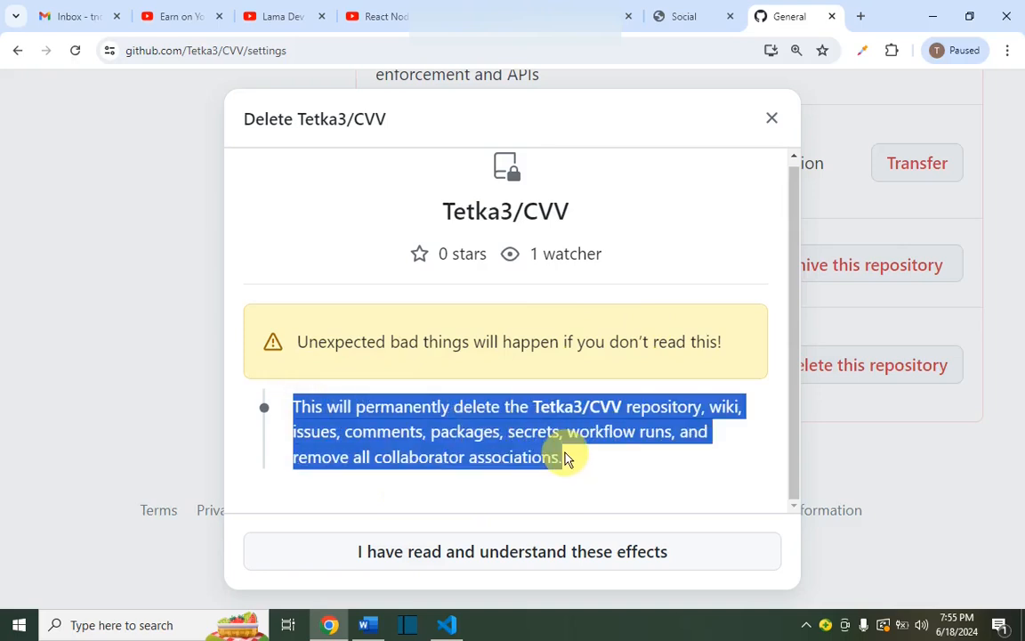
pyautogui.click(494, 431)
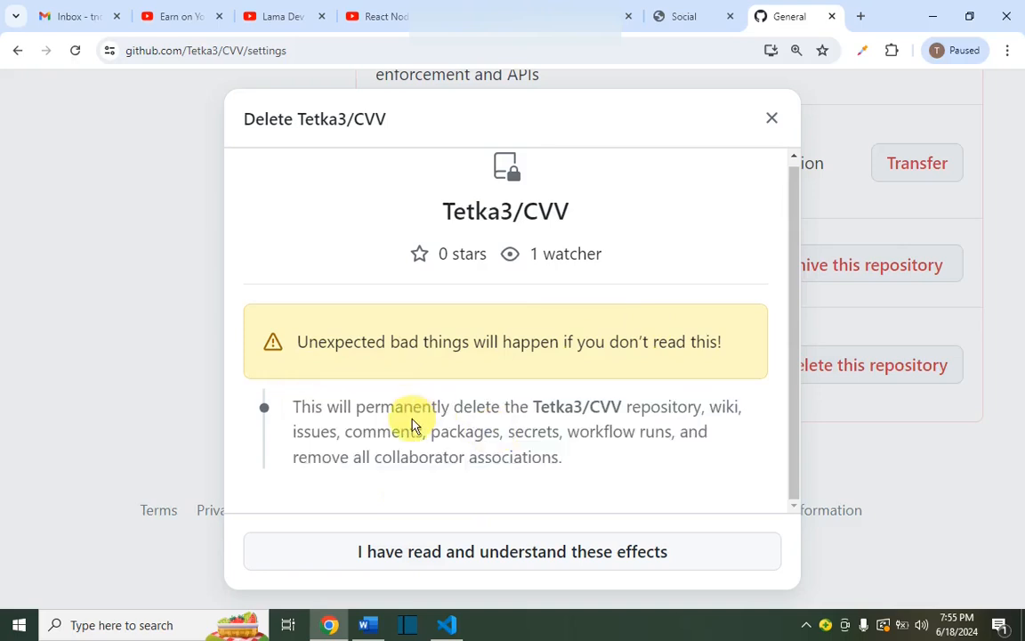
pyautogui.click(462, 553)
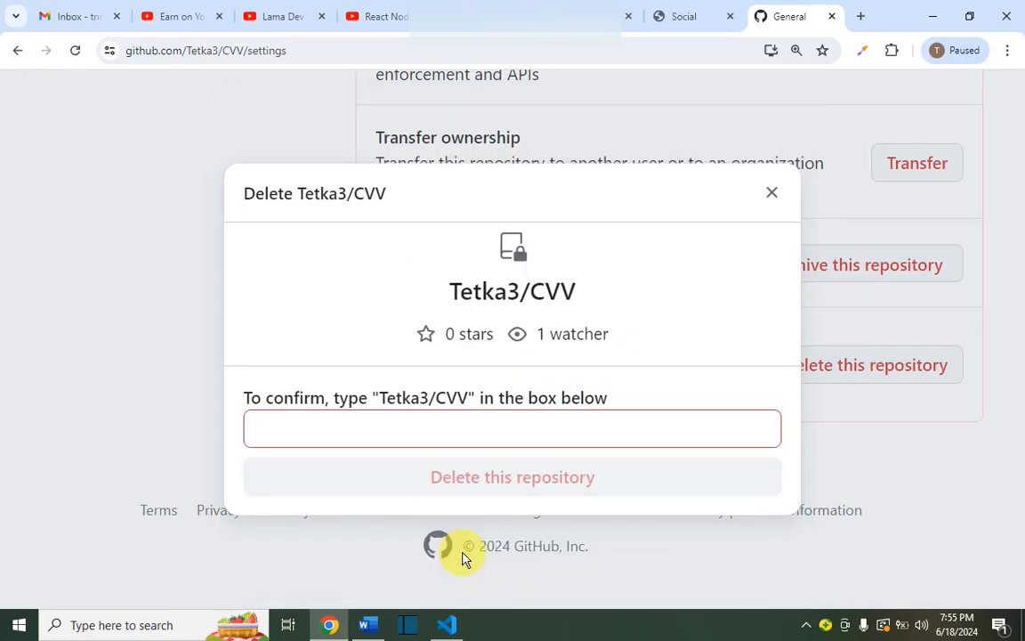
pyautogui.click(360, 395)
pyautogui.write('Tetka3CVV')
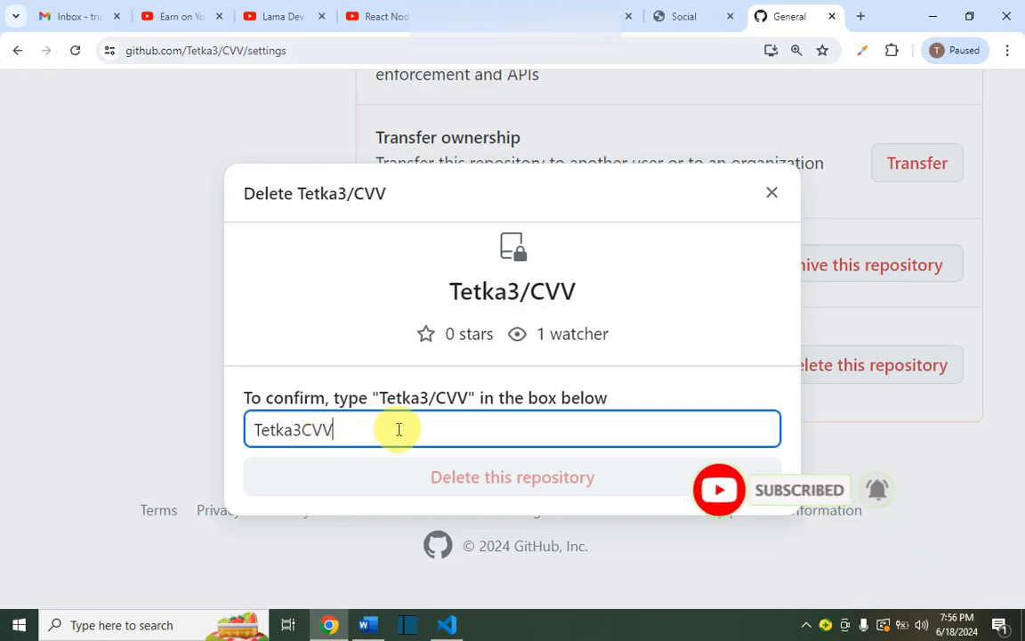
pyautogui.press('BackSpace')
pyautogui.press('BackSpace')
pyautogui.press('BackSpace')
pyautogui.press('BackSpace')
pyautogui.press('BackSpace')
pyautogui.press('BackSpace')
pyautogui.press('BackSpace')
pyautogui.press('BackSpace')
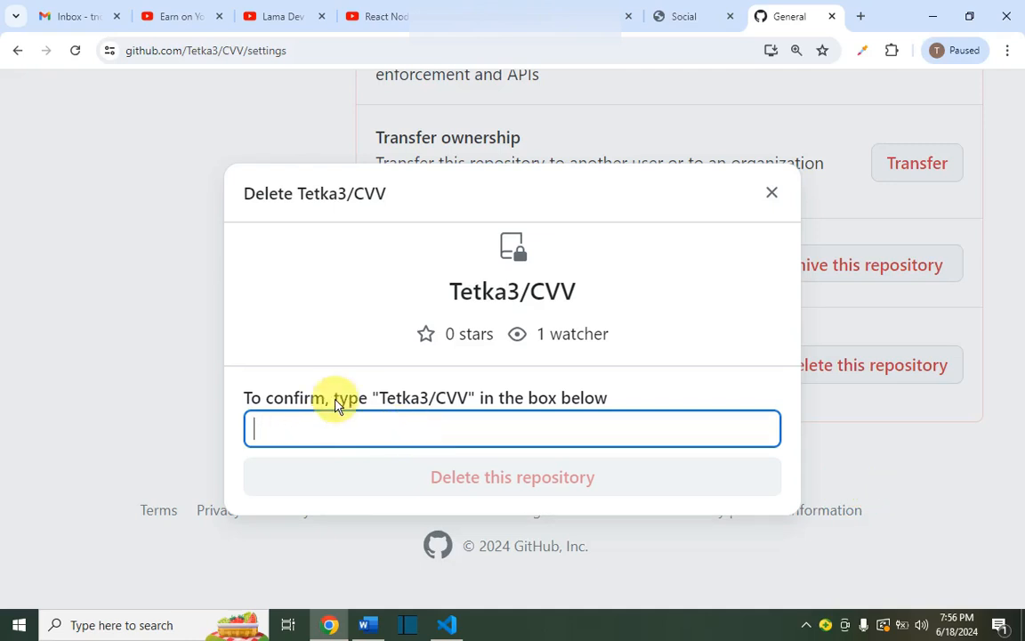
# Enter the full owner/repository name as confirmation and submit the deletion of the CVV repository.
pyautogui.click(378, 430)
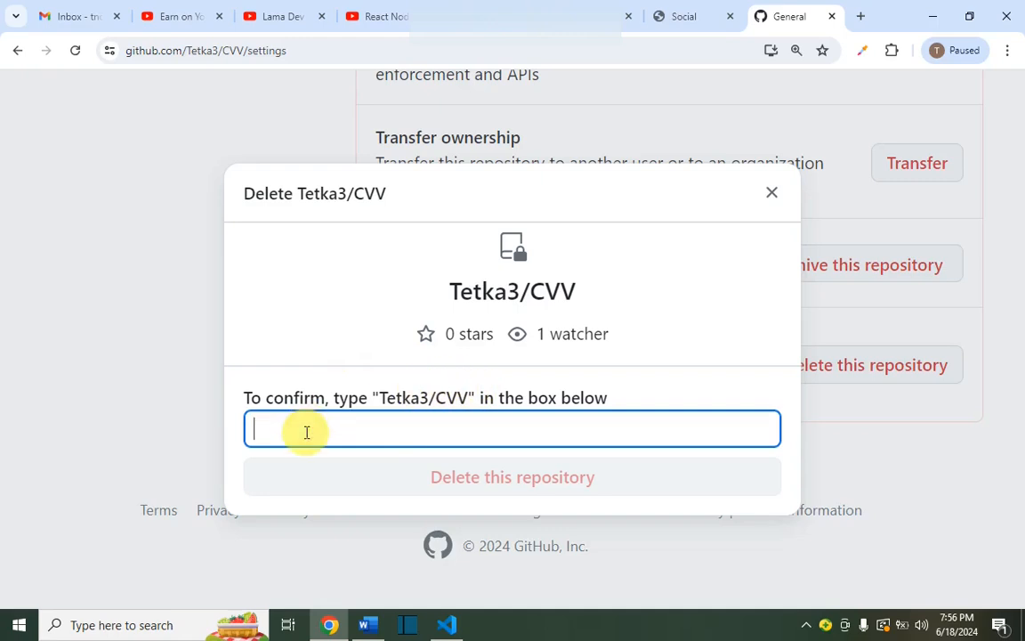
pyautogui.write('etka3/CVV')
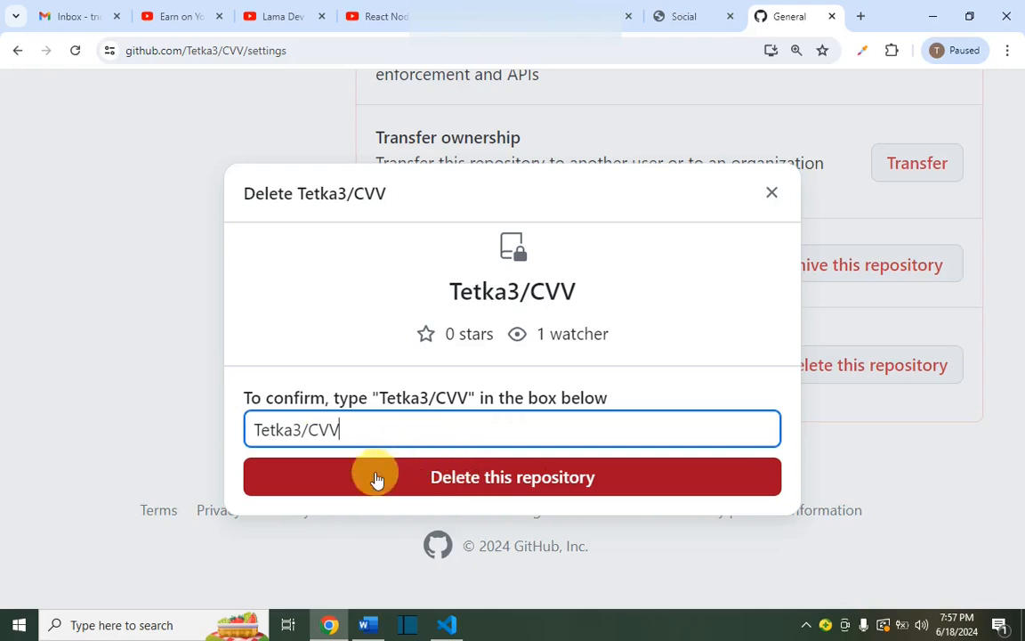
pyautogui.click(481, 482)
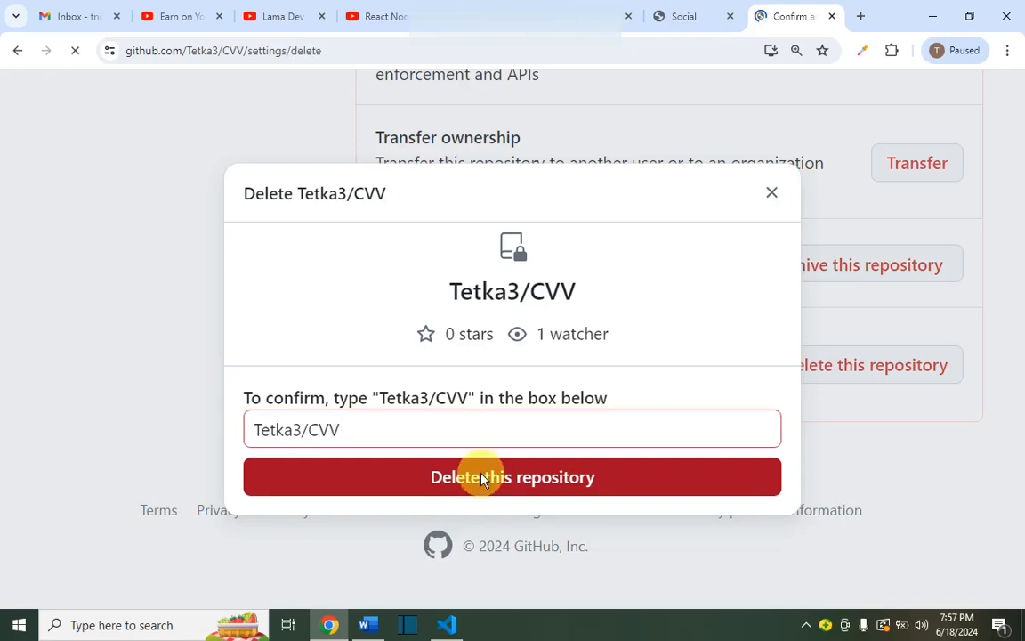
# Enter the account password to confirm access for the repository deletion, and dismiss the browser's offer to save the password.
pyautogui.click(425, 426)
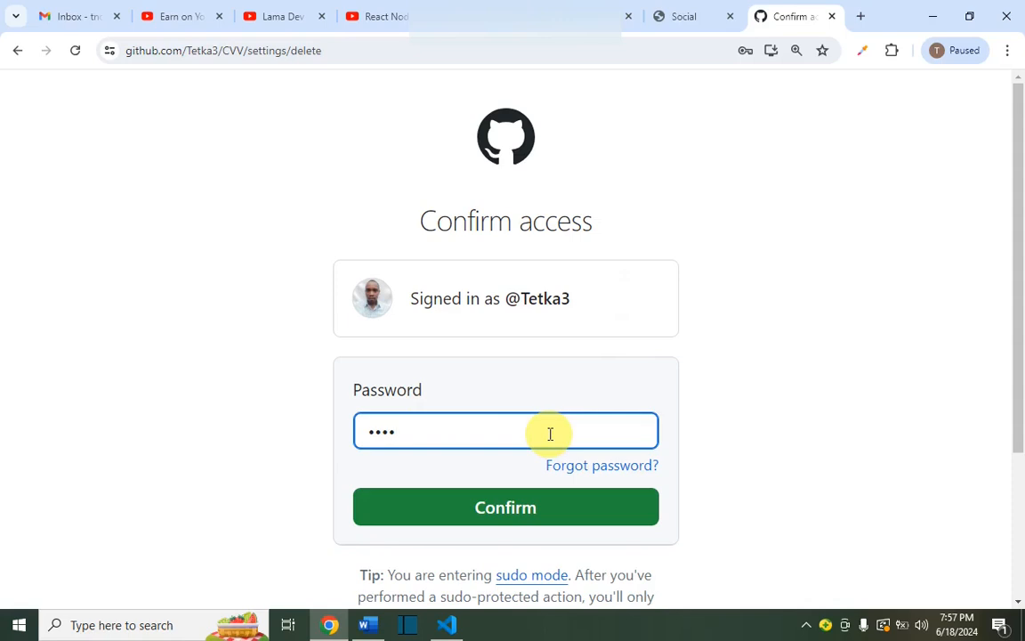
pyautogui.write('•••')
pyautogui.click(526, 507)
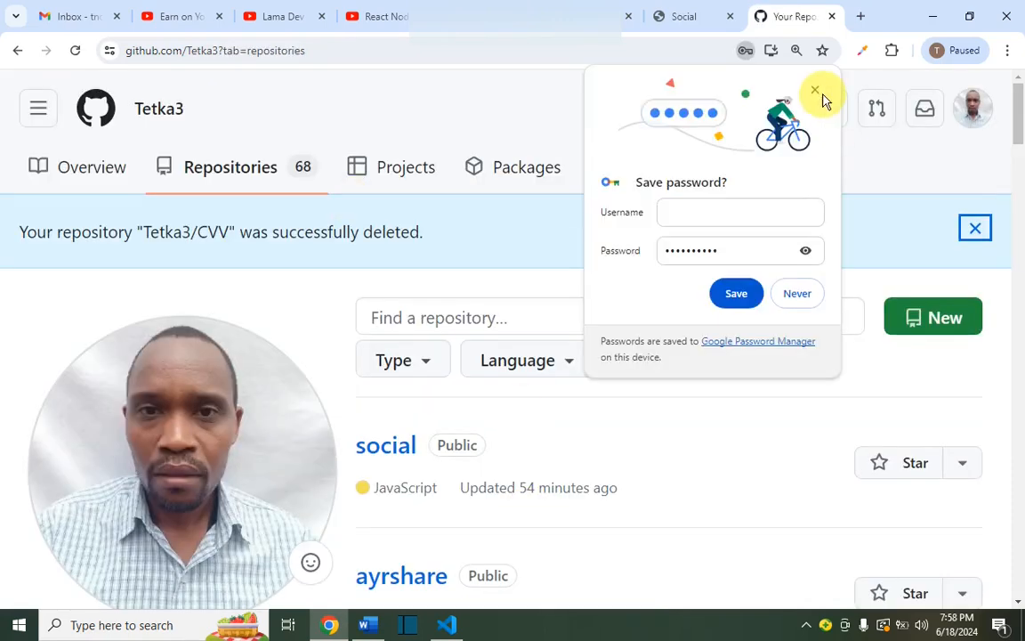
pyautogui.click(815, 91)
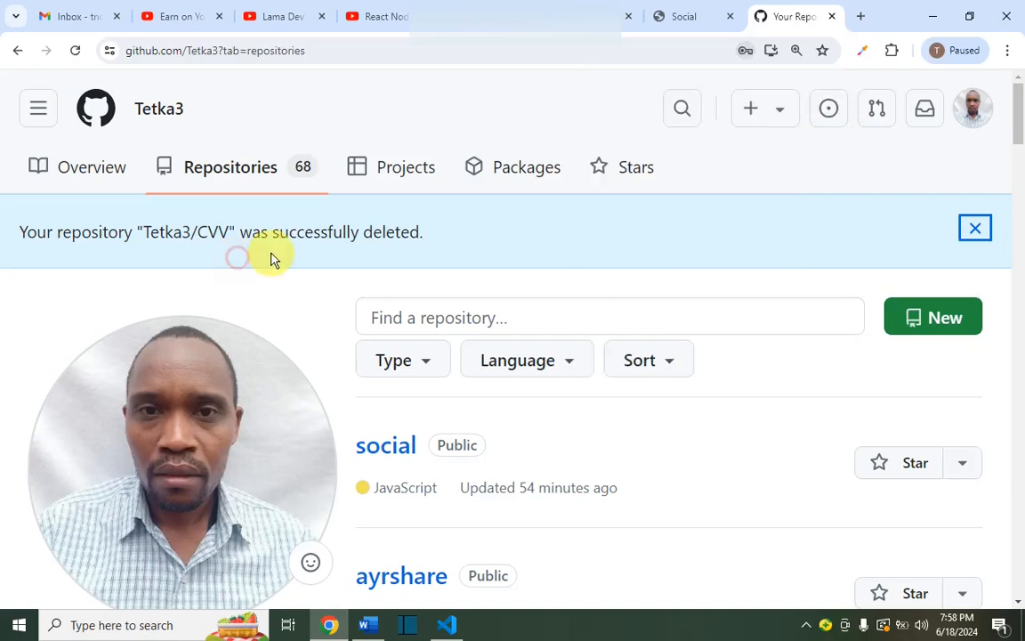
# Read the notification about the CVV repository's deletion and search the account's repositories for "cvv".
pyautogui.moveTo(442, 232); pyautogui.dragTo(18, 242)
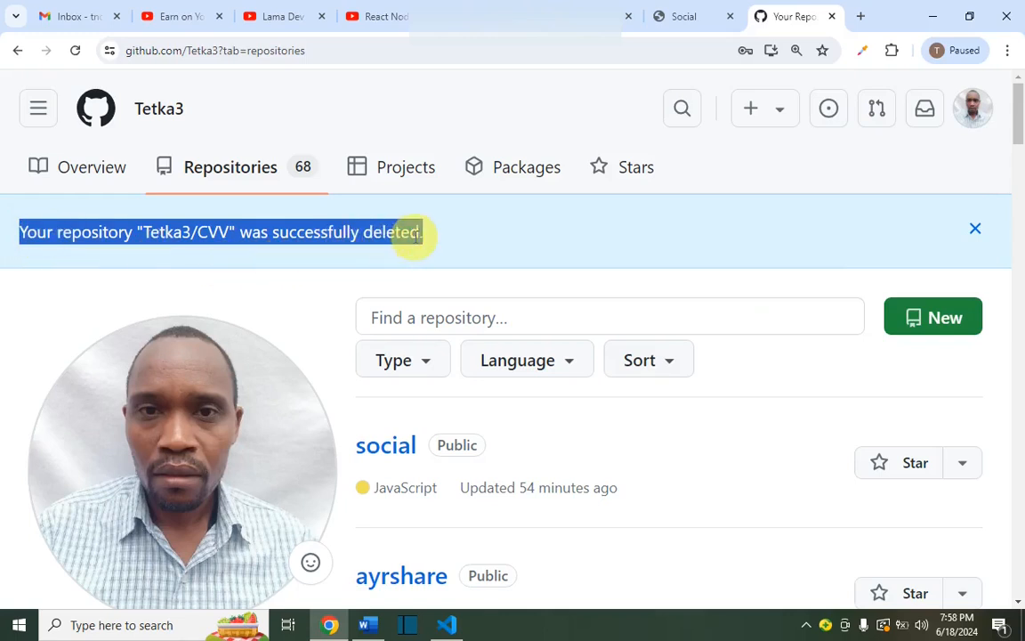
pyautogui.click(450, 243)
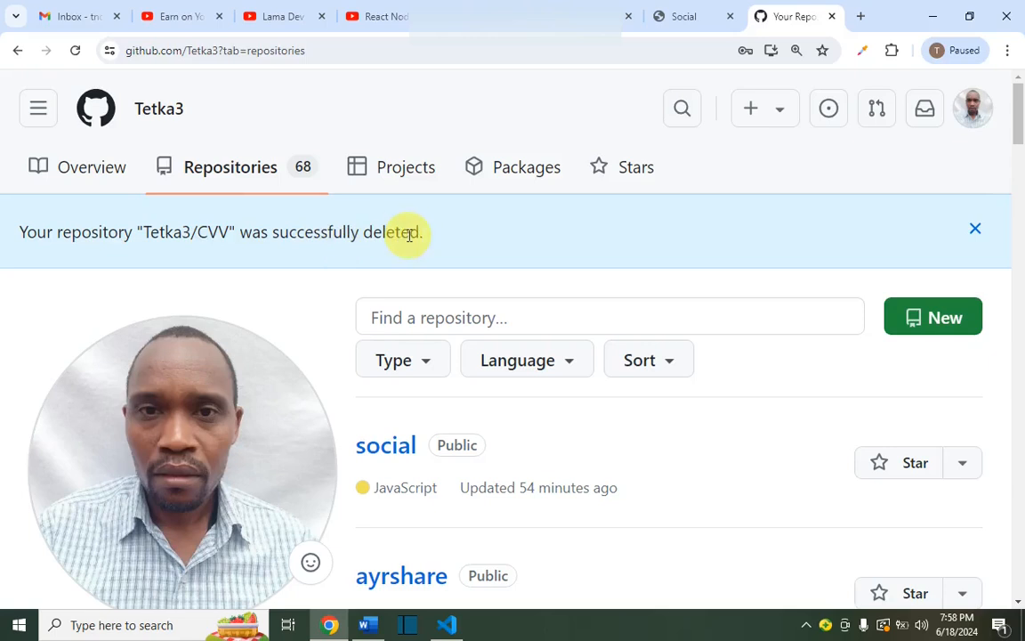
pyautogui.click(481, 318)
pyautogui.write('cvv')
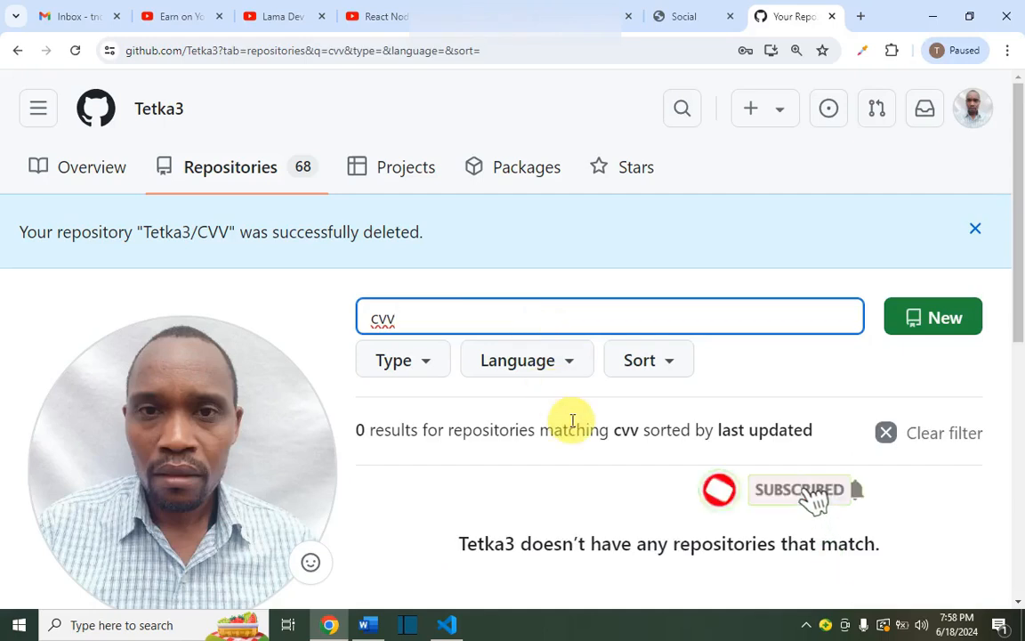
pyautogui.scroll(-1, 744, 385)
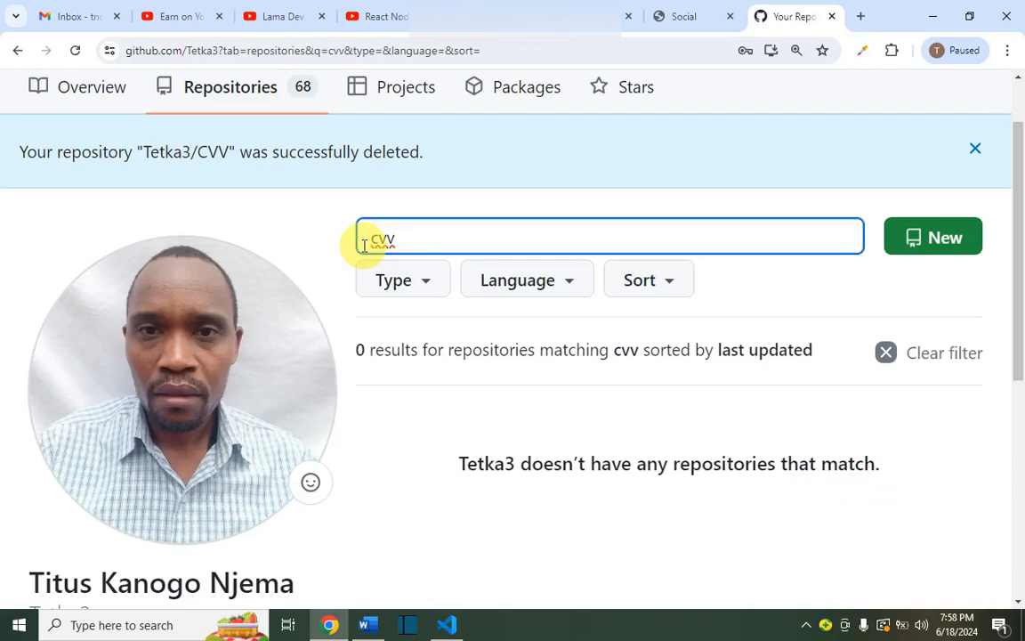
pyautogui.click(318, 202)
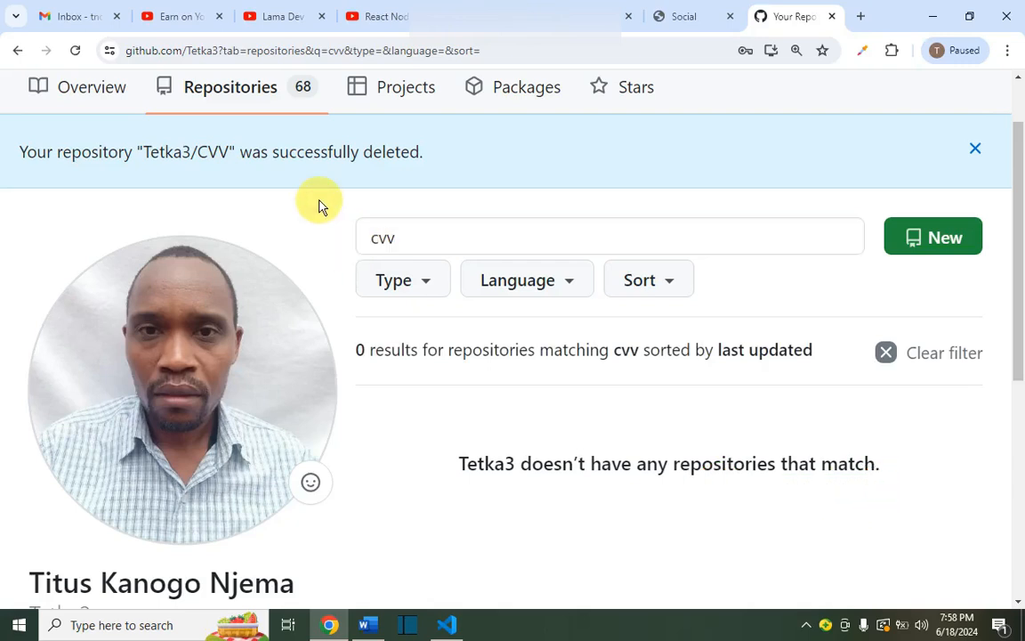